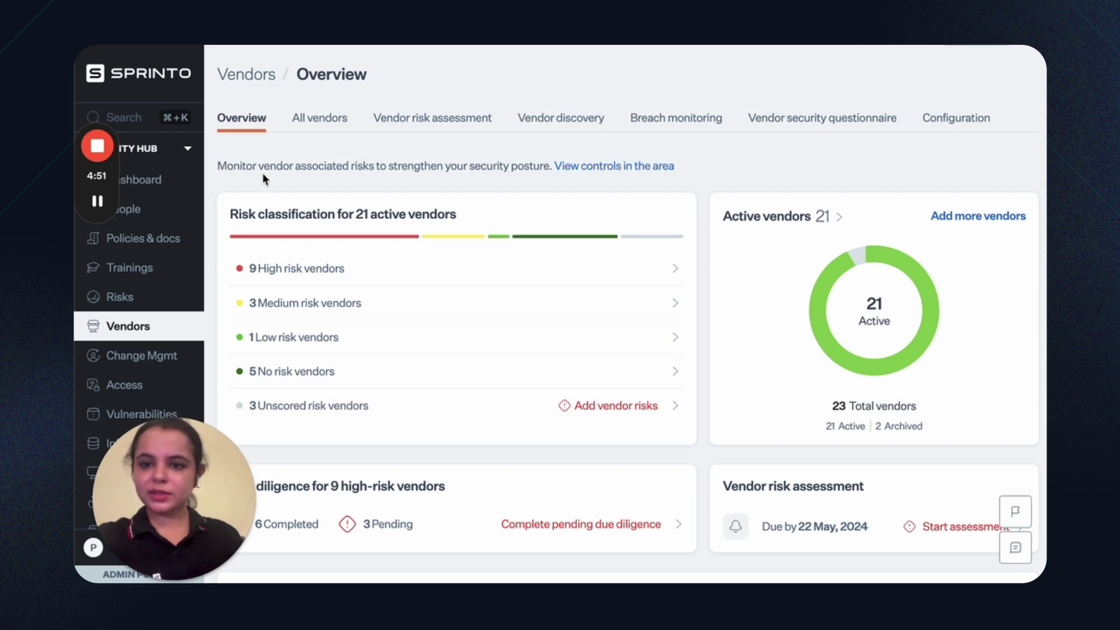
pyautogui.scroll(-2, 439, 374)
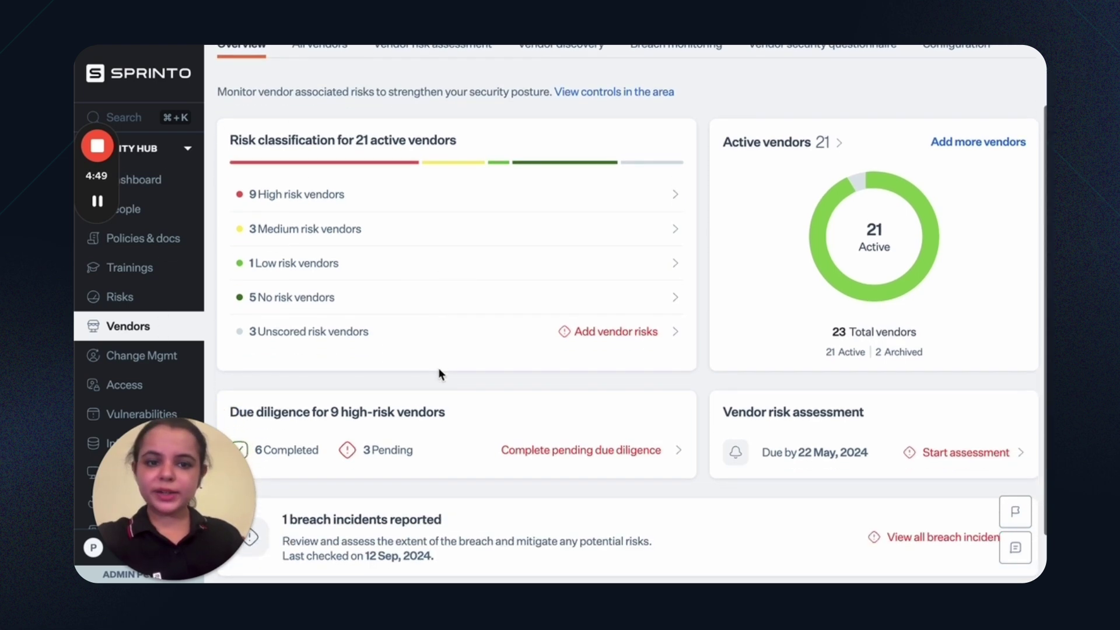
pyautogui.scroll(1, 439, 374)
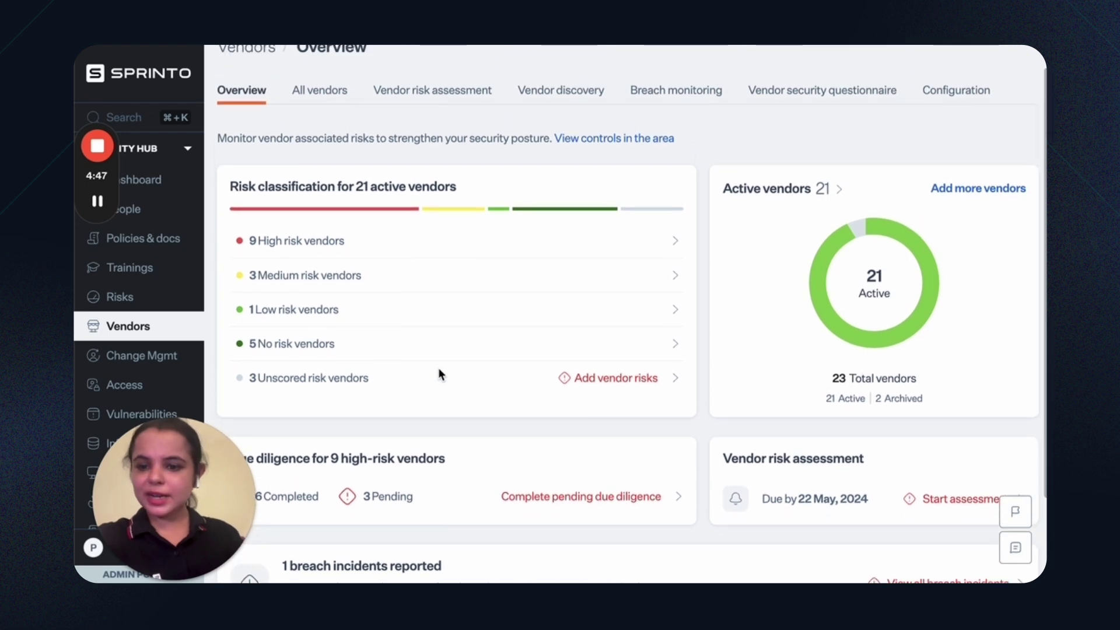
# Step: Open the AWS vendor's Documents & links from the All vendors list
pyautogui.click(307, 90)
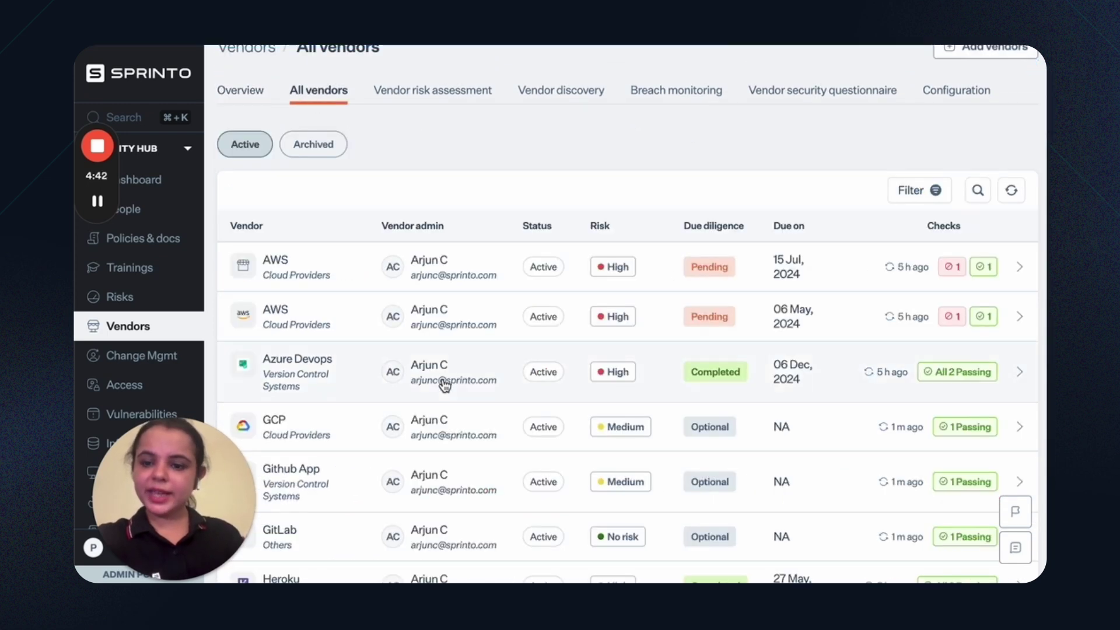
pyautogui.scroll(-2, 443, 385)
pyautogui.scroll(3, 444, 385)
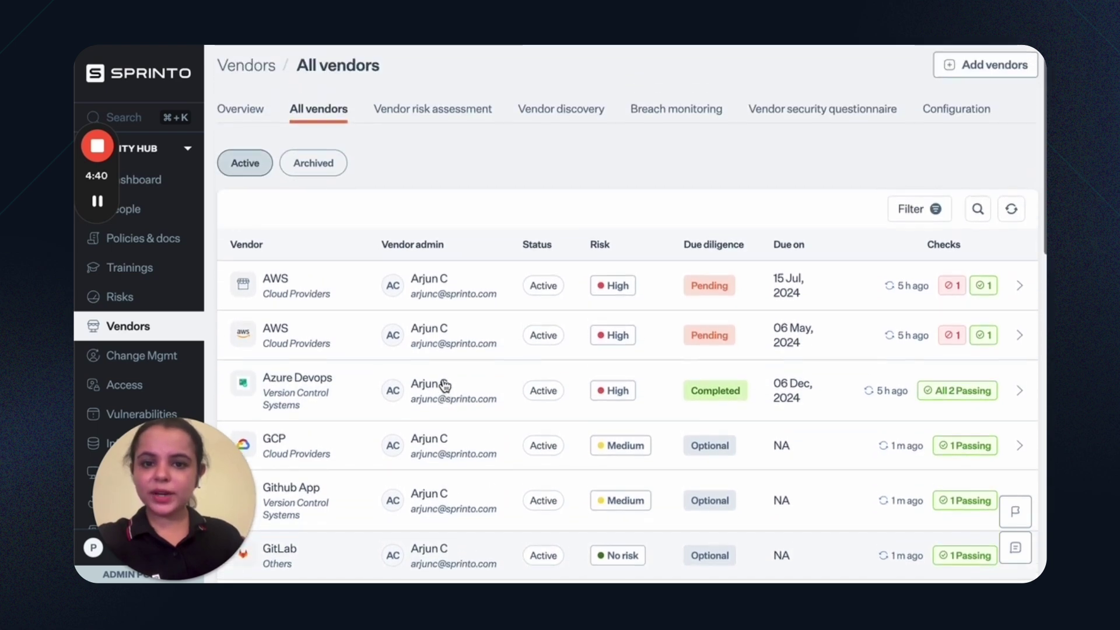
pyautogui.scroll(-1, 578, 361)
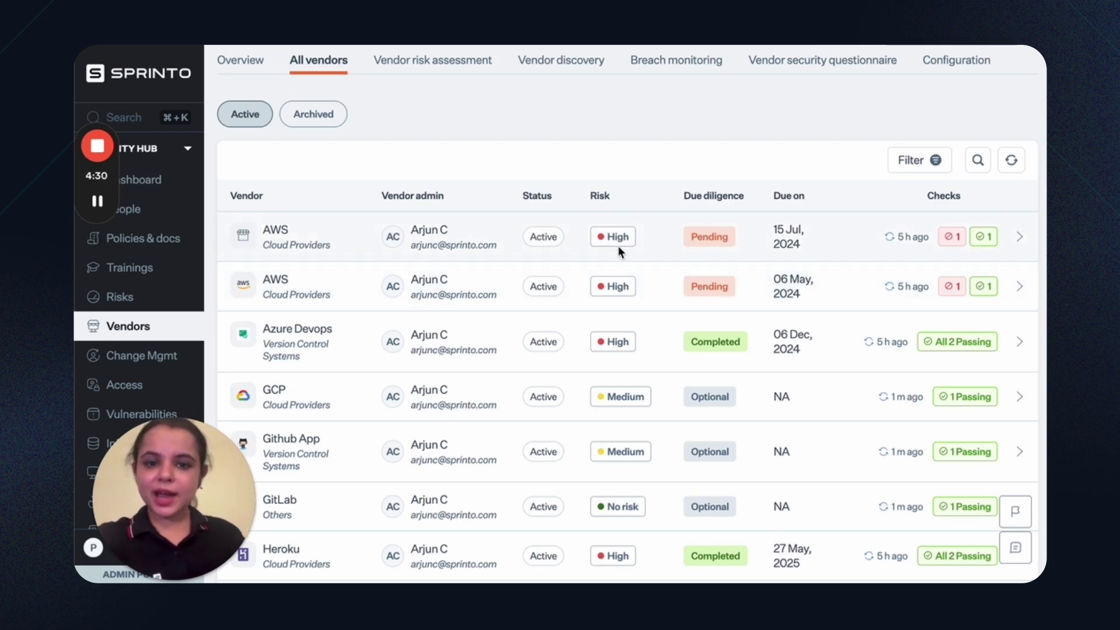
pyautogui.click(337, 242)
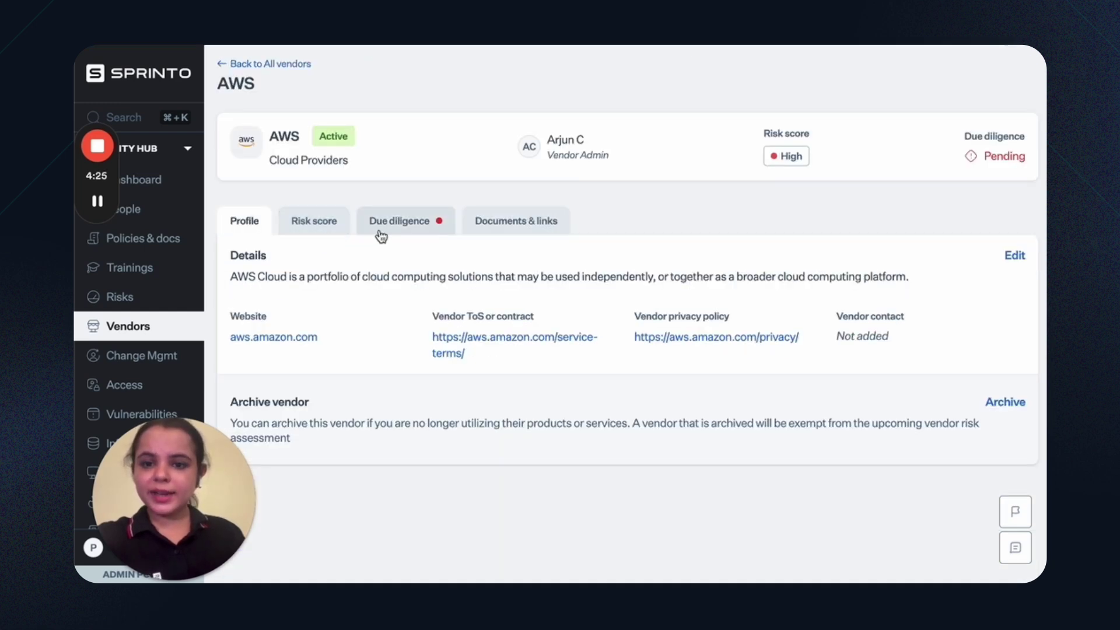
pyautogui.click(515, 232)
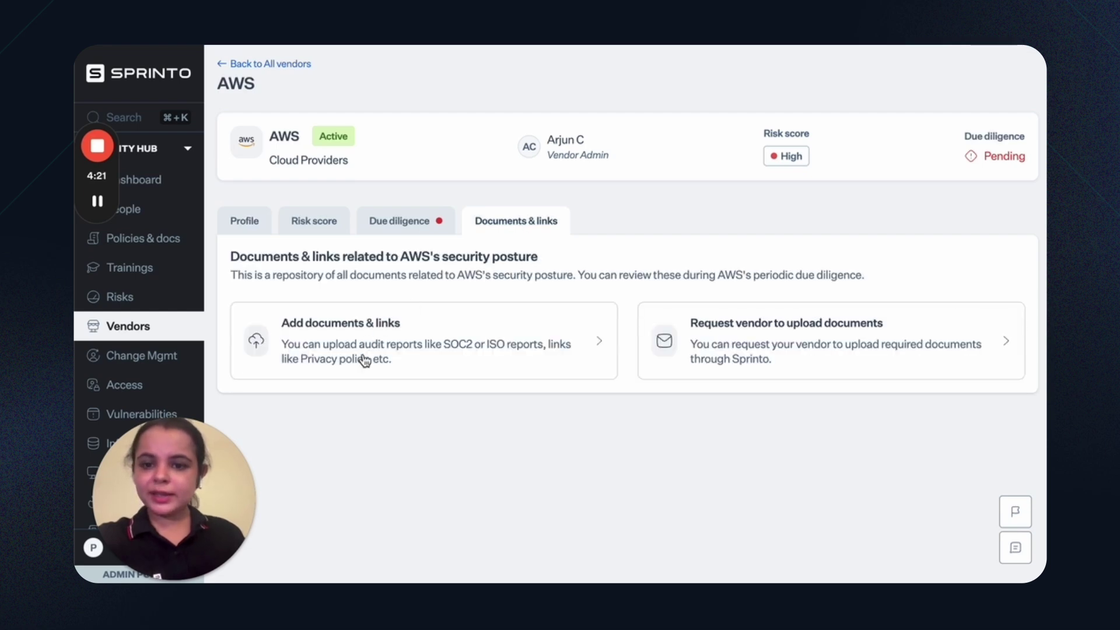
# Step: Upload the SOC 2 PDF as AWS's SOC2 Type II Report, then view its due diligence status
pyautogui.click(360, 349)
pyautogui.click(517, 181)
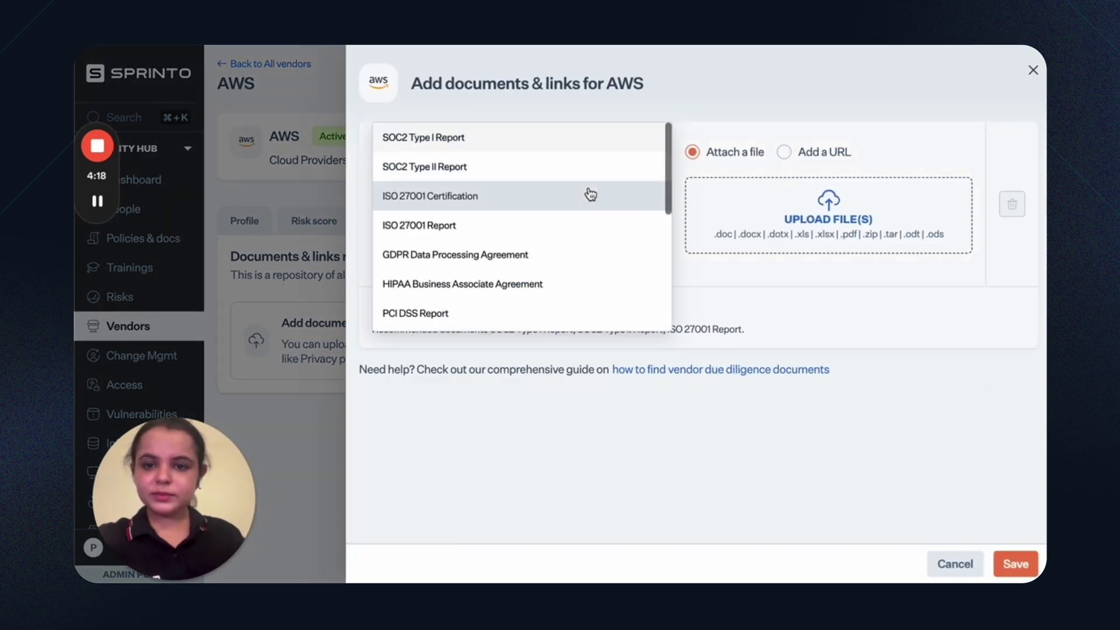
pyautogui.click(504, 166)
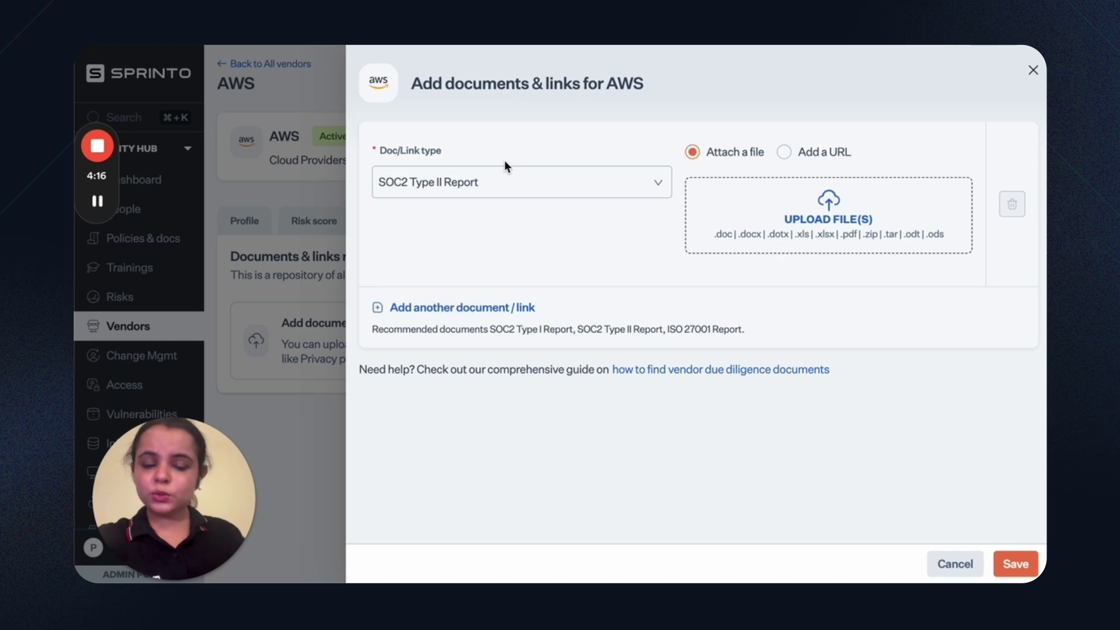
pyautogui.click(839, 209)
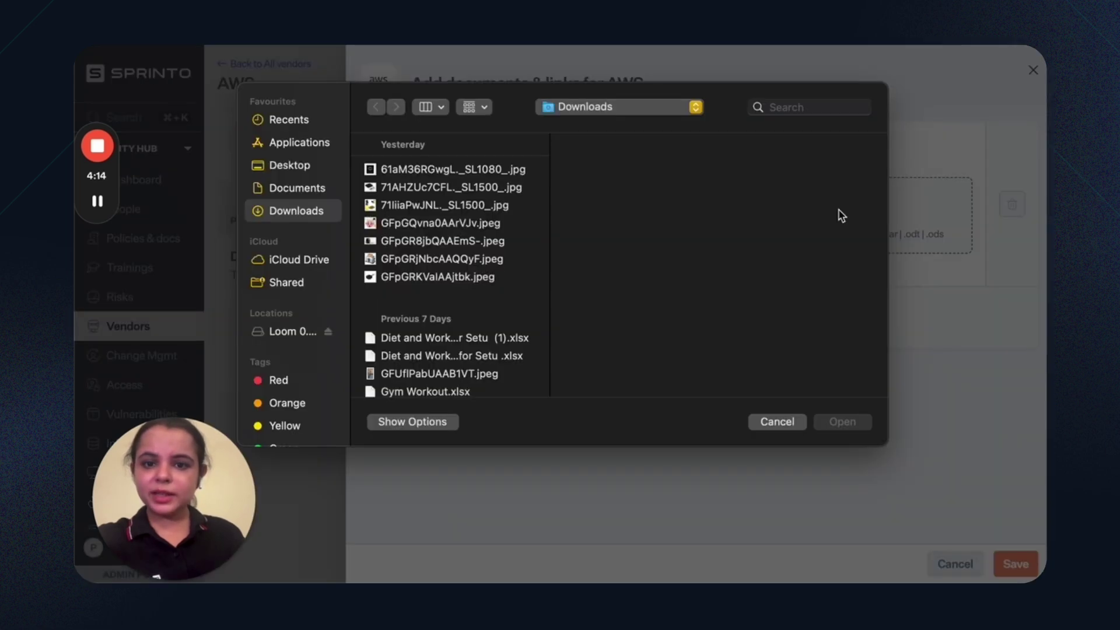
pyautogui.scroll(-4, 499, 284)
pyautogui.click(471, 308)
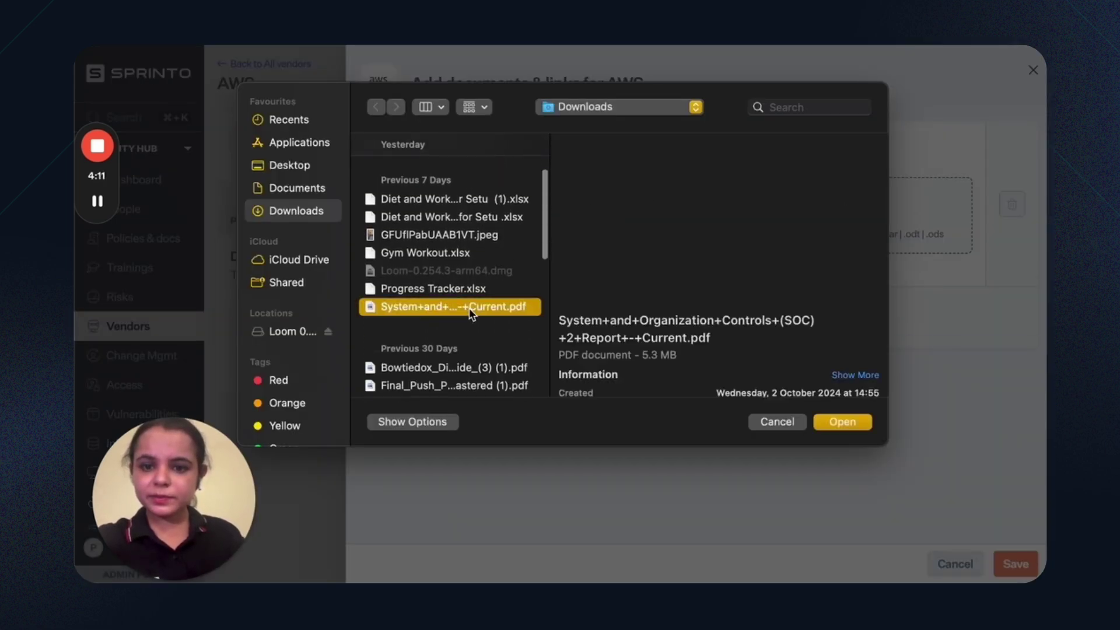
pyautogui.click(842, 421)
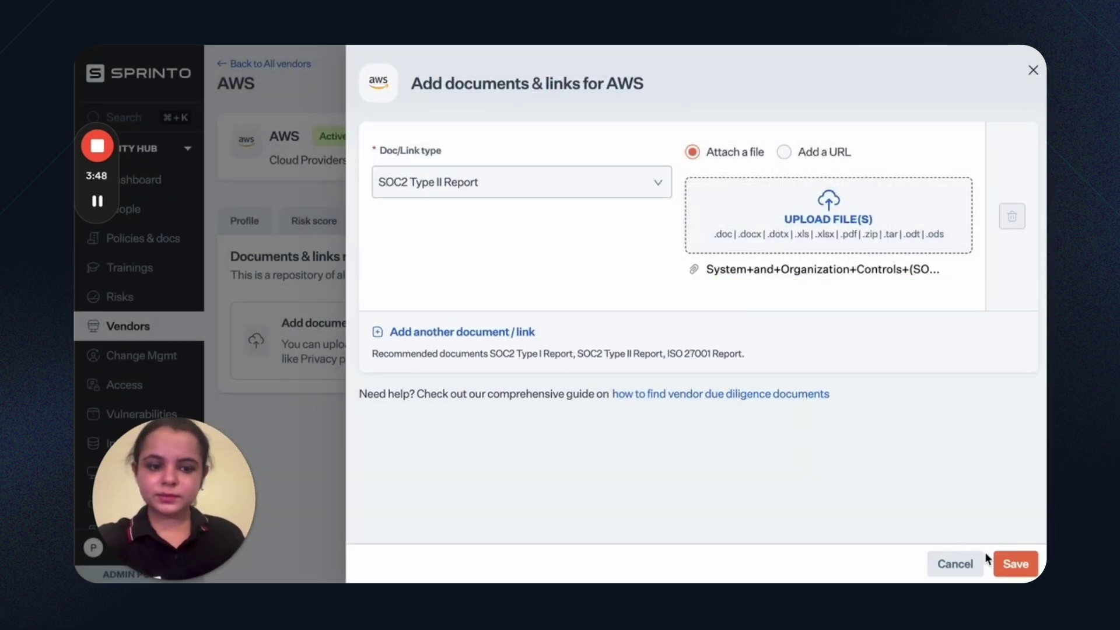
pyautogui.click(1013, 564)
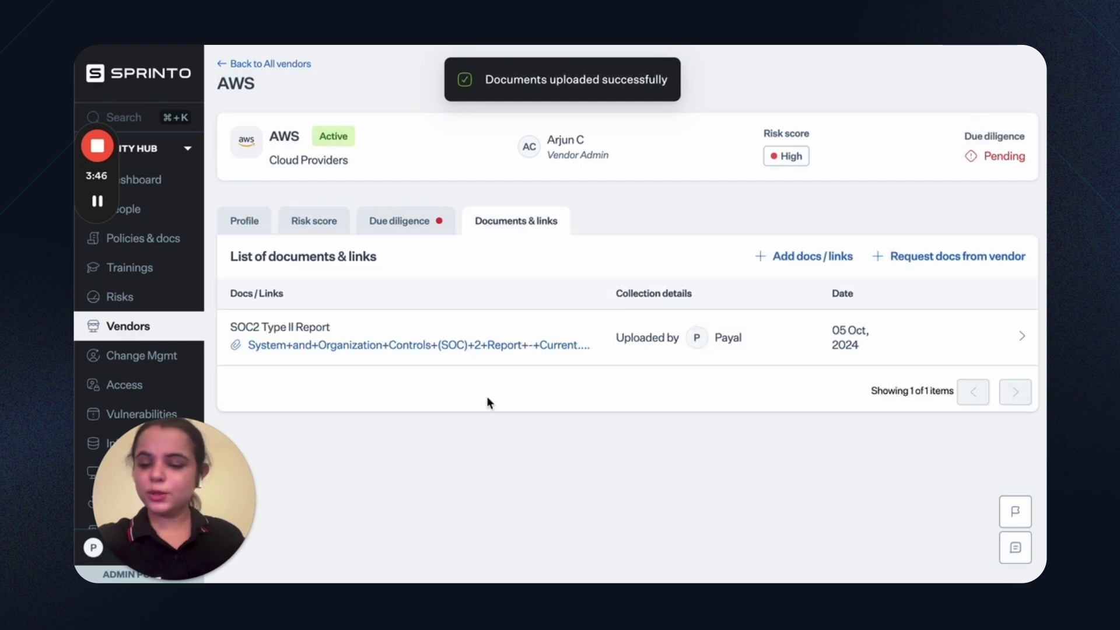
pyautogui.click(399, 221)
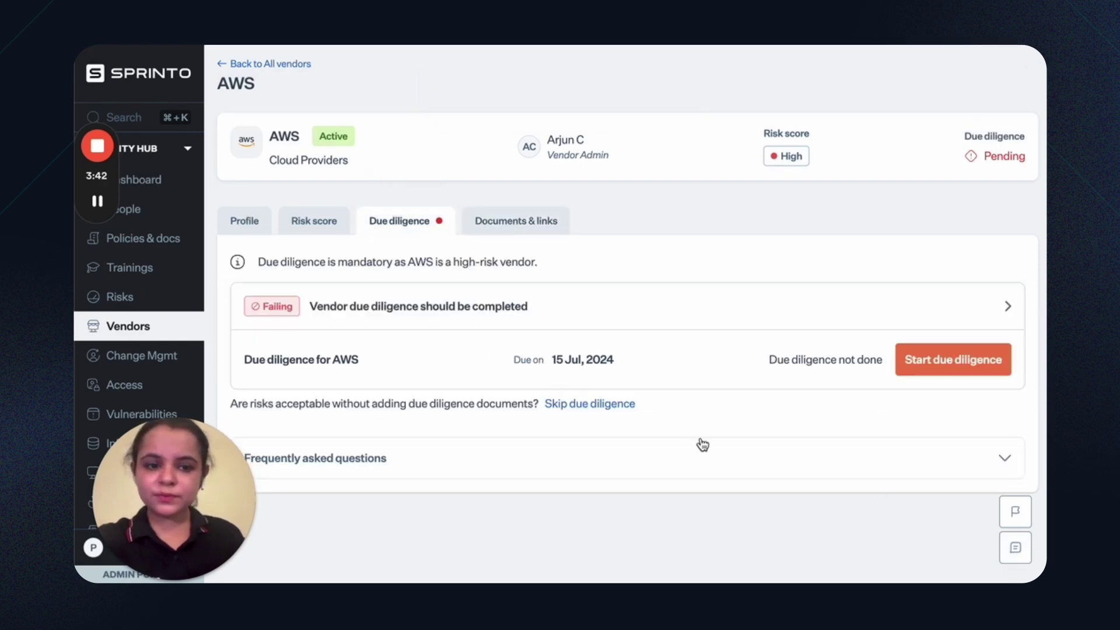
# Step: Start AWS due diligence with the SOC2 Type II Report as the document to review
pyautogui.click(936, 358)
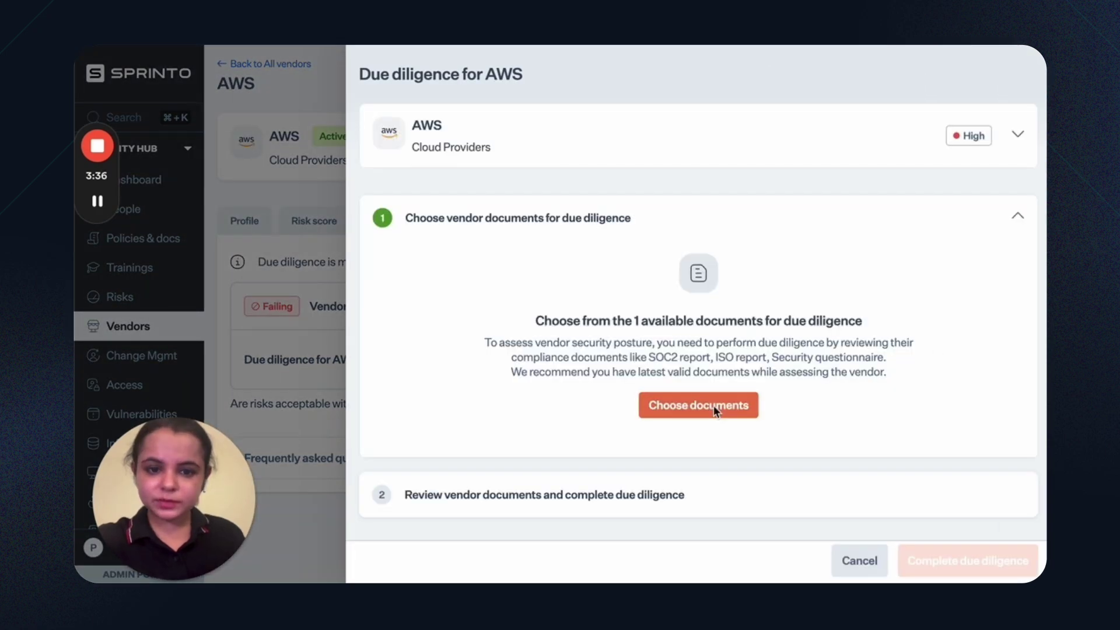
pyautogui.click(714, 405)
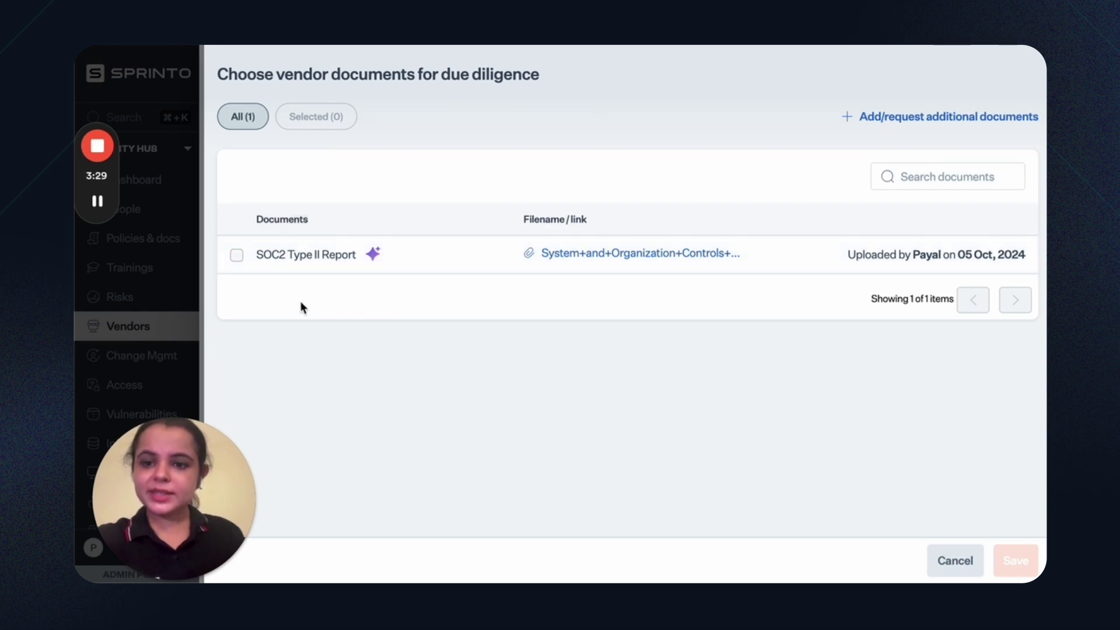
pyautogui.click(236, 256)
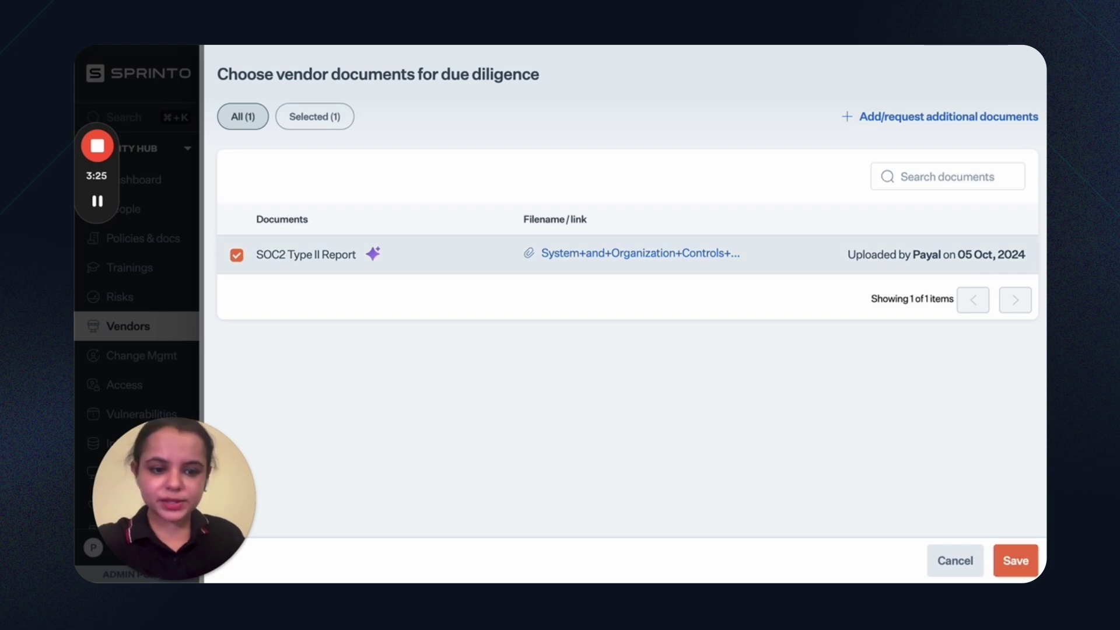
pyautogui.click(1016, 560)
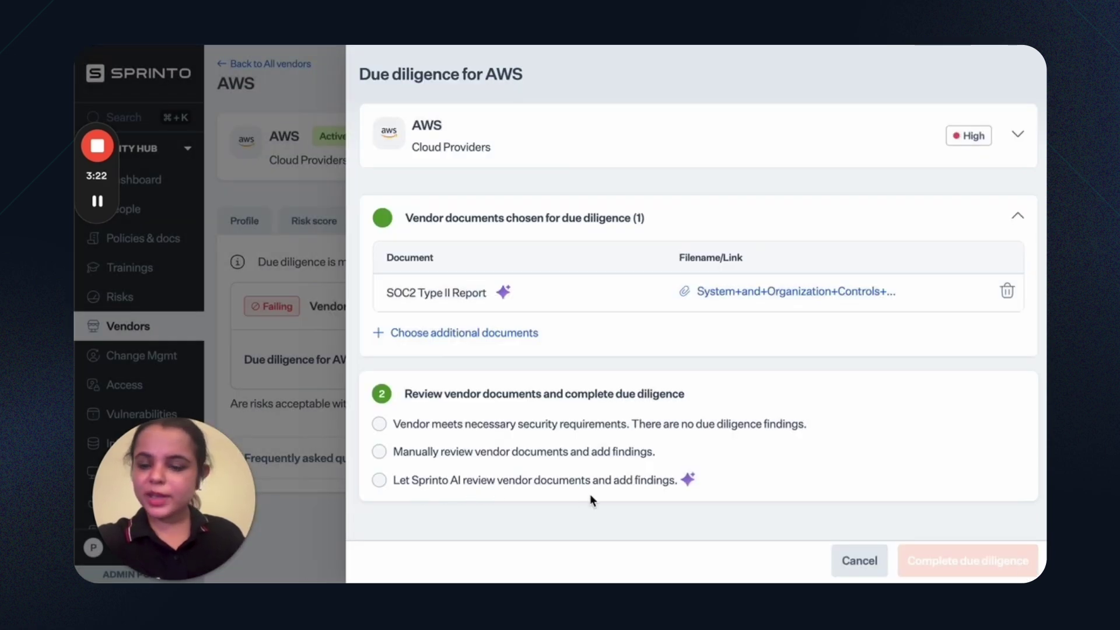
# Step: Choose 'Let Sprinto AI review vendor documents and add findings' and generate the findings
pyautogui.click(379, 480)
pyautogui.click(940, 435)
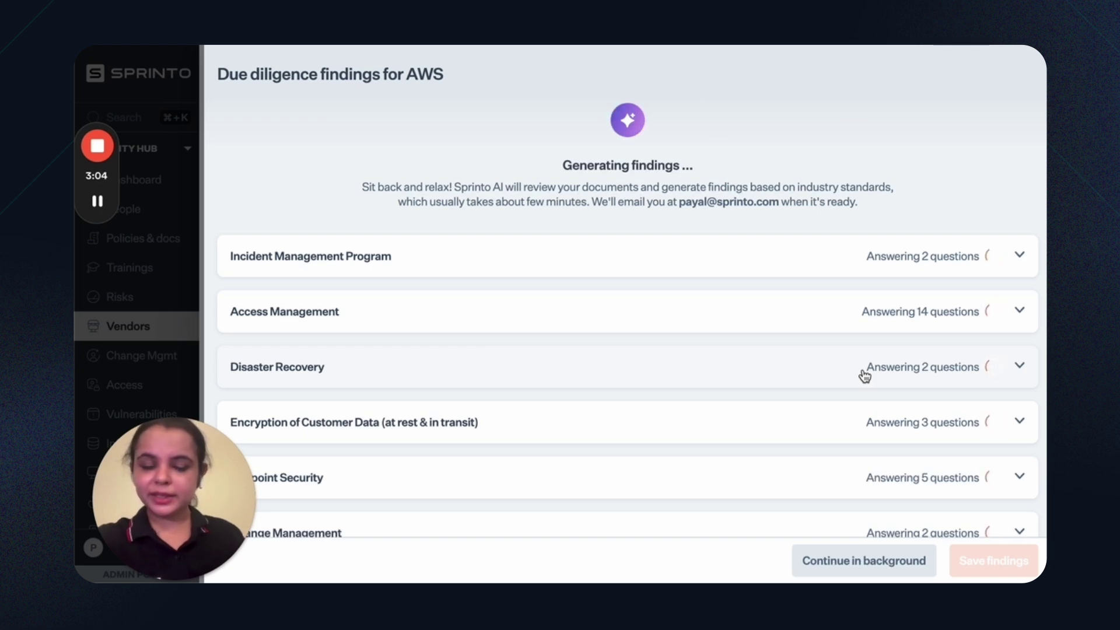
# Step: Continue generating AWS's findings in the background
pyautogui.click(871, 570)
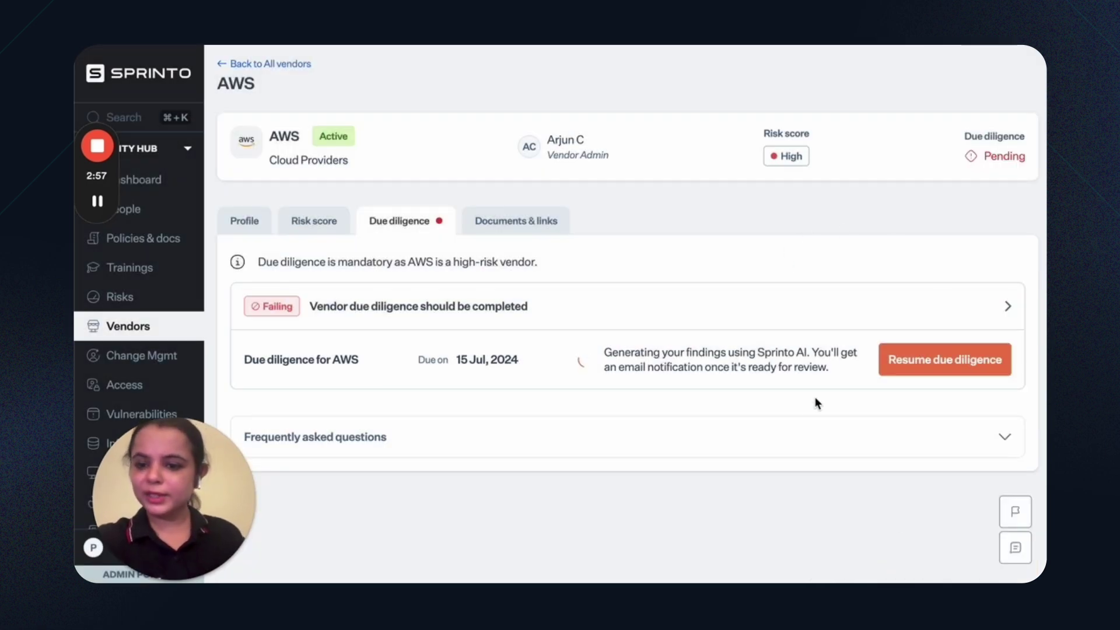